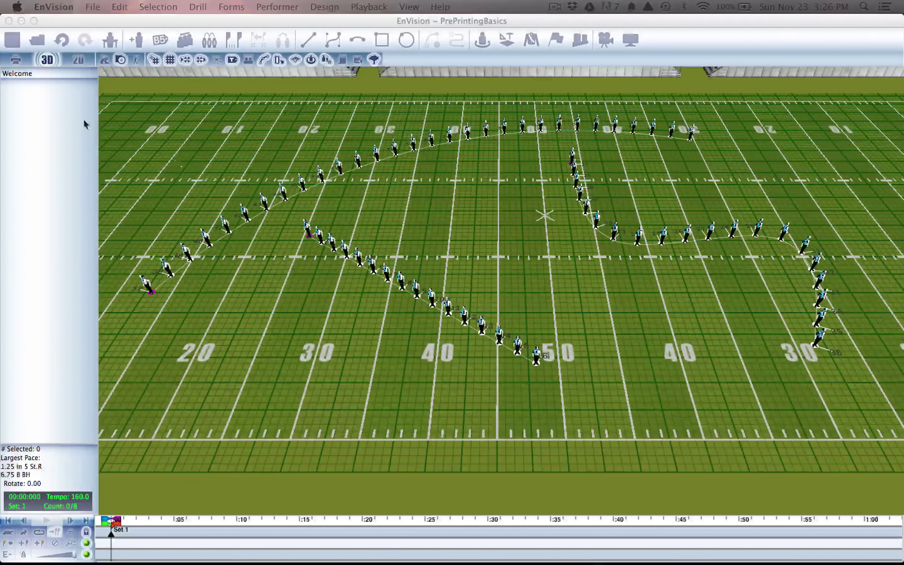
# Switch the 'Best Drill Ever' drill from the 3D view to Print Mode to show the Set 1 page.
pyautogui.click(14, 60)
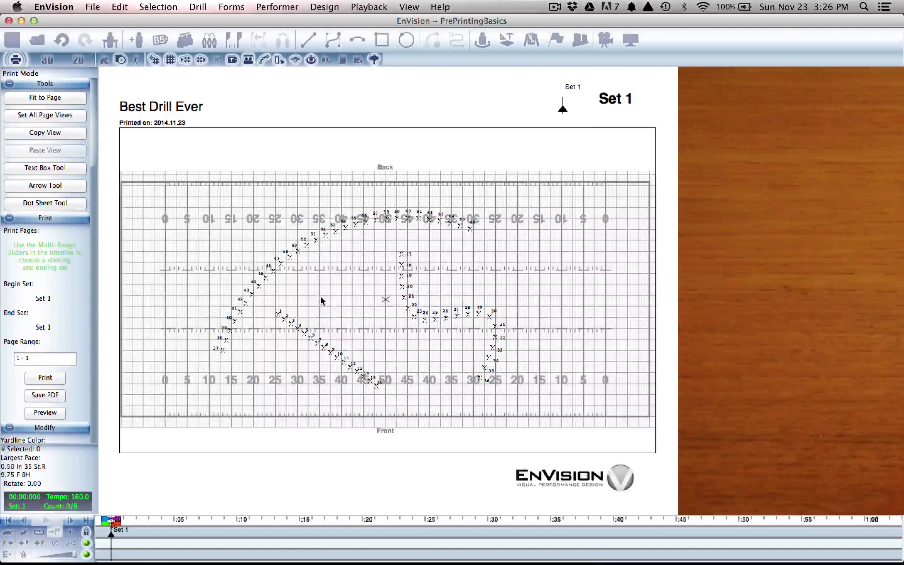
# Pan and zoom the field drawing within the Set 1 print page.
pyautogui.moveTo(313, 293); pyautogui.dragTo(336, 285)
pyautogui.scroll(5, 365, 292)
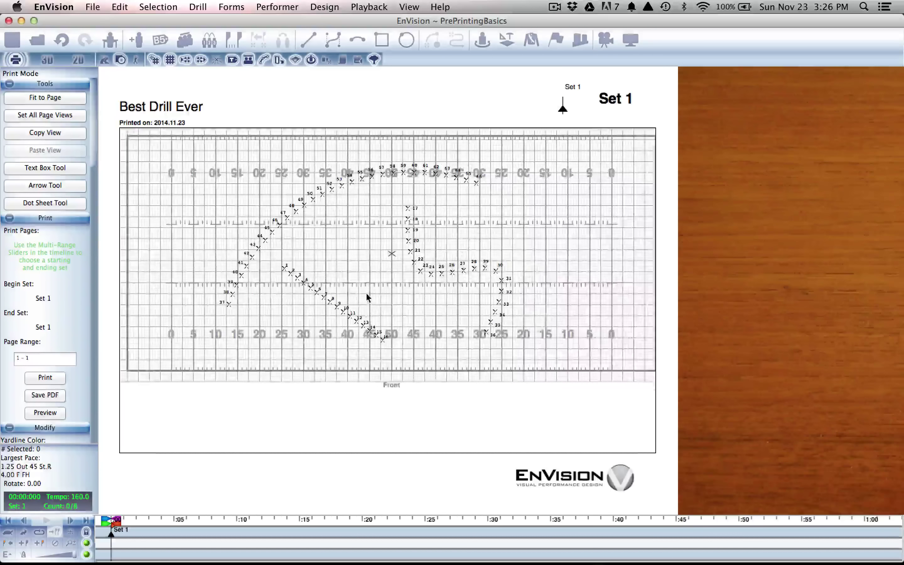
pyautogui.scroll(5, 366, 293)
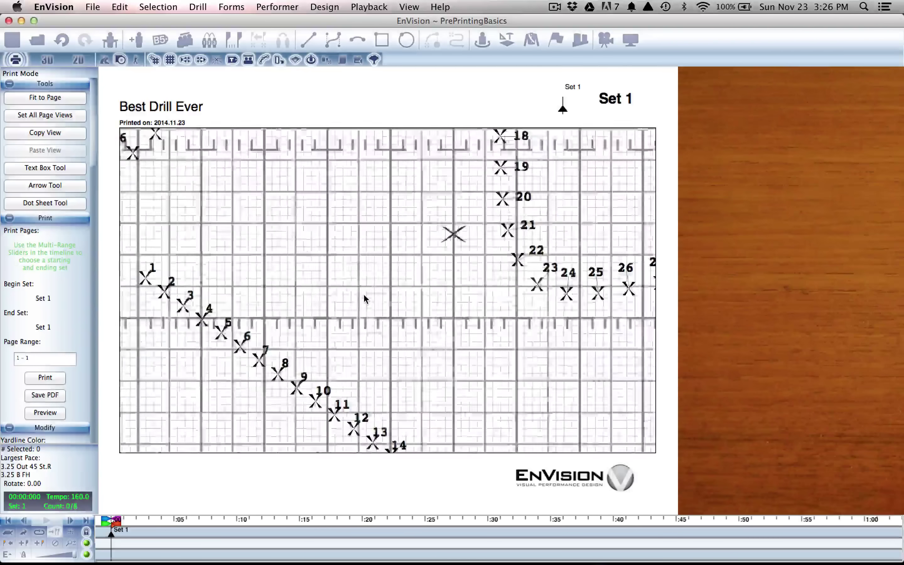
pyautogui.scroll(-3, 365, 293)
pyautogui.moveTo(351, 298)
pyautogui.mouseDown()
pyautogui.moveTo(371, 277)
pyautogui.moveTo(450, 256)
pyautogui.moveTo(434, 307)
pyautogui.moveTo(366, 314)
pyautogui.moveTo(297, 287)
pyautogui.moveTo(280, 269)
pyautogui.mouseUp()
# Center the diagonal line of performers 1–16 and start a marquee around them.
pyautogui.moveTo(265, 347)
pyautogui.mouseDown()
pyautogui.moveTo(332, 285)
pyautogui.moveTo(307, 261)
pyautogui.mouseUp()
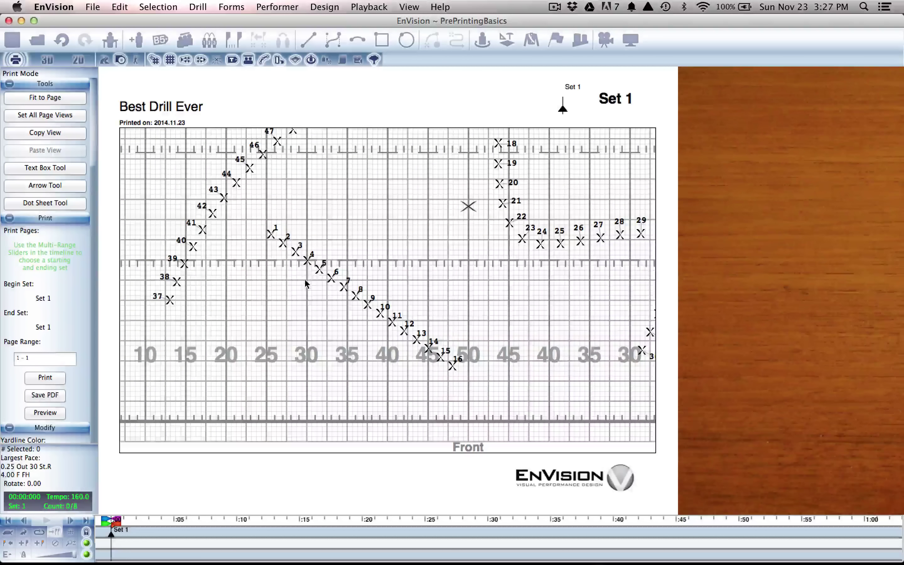
pyautogui.scroll(-3, 305, 281)
pyautogui.scroll(6, 305, 281)
pyautogui.scroll(4, 304, 280)
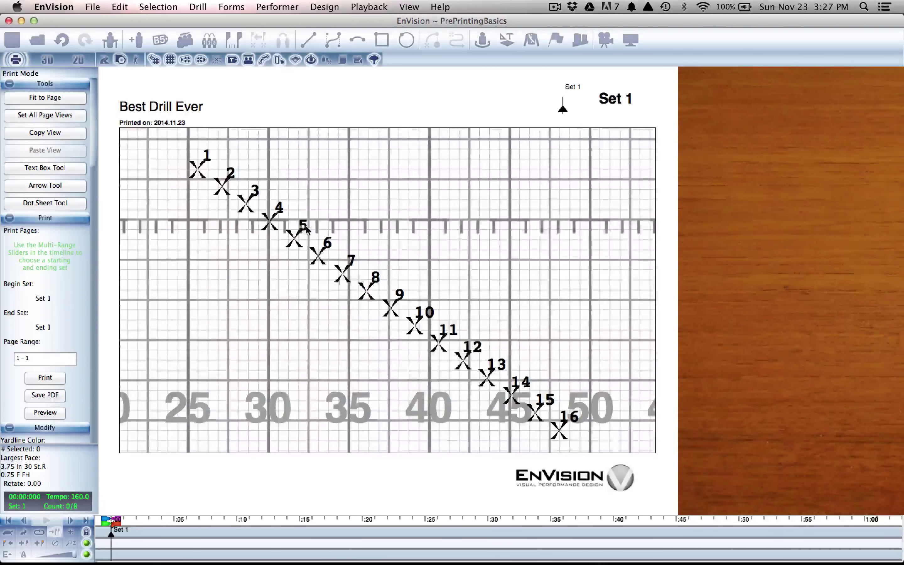
pyautogui.scroll(2, 307, 230)
pyautogui.scroll(-5, 308, 230)
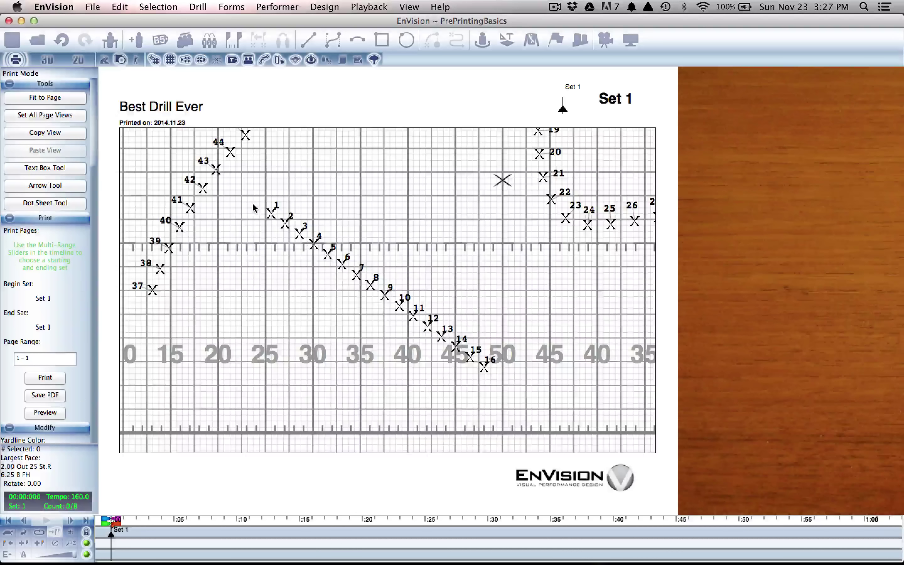
pyautogui.moveTo(255, 194); pyautogui.dragTo(511, 381)
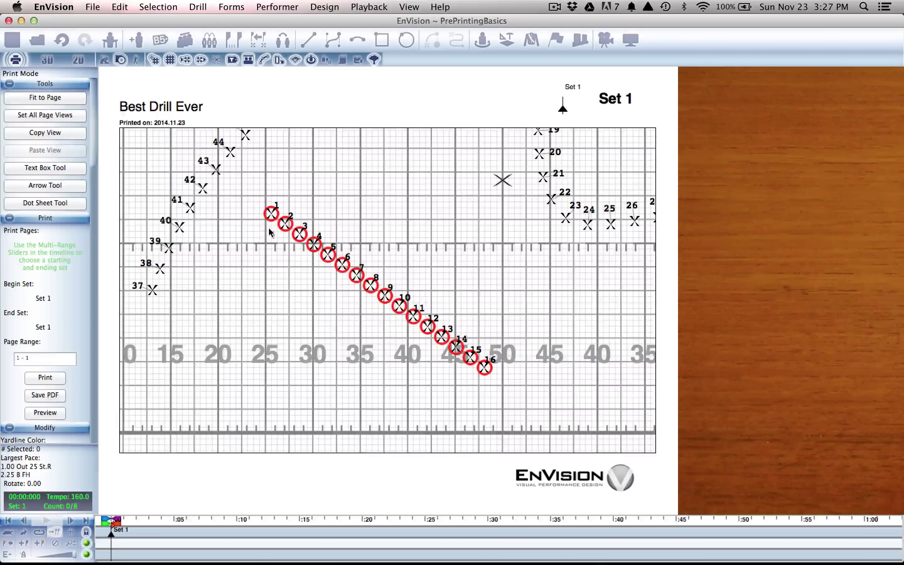
# With dots 1–16 selected, bring up the Performer menu.
pyautogui.click(277, 7)
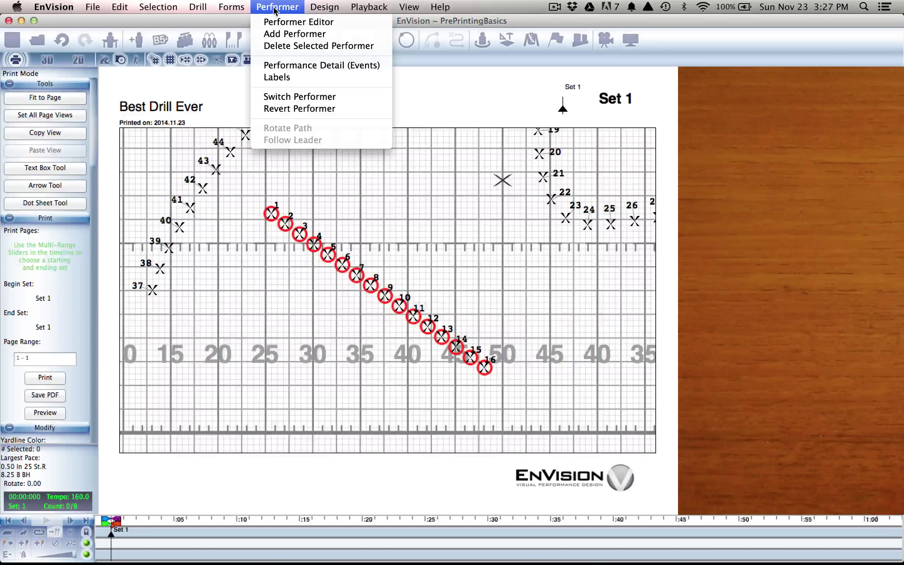
# Open the Performer Editor, test relabelling performer 1 as T1, then restore it to 1.
pyautogui.click(281, 26)
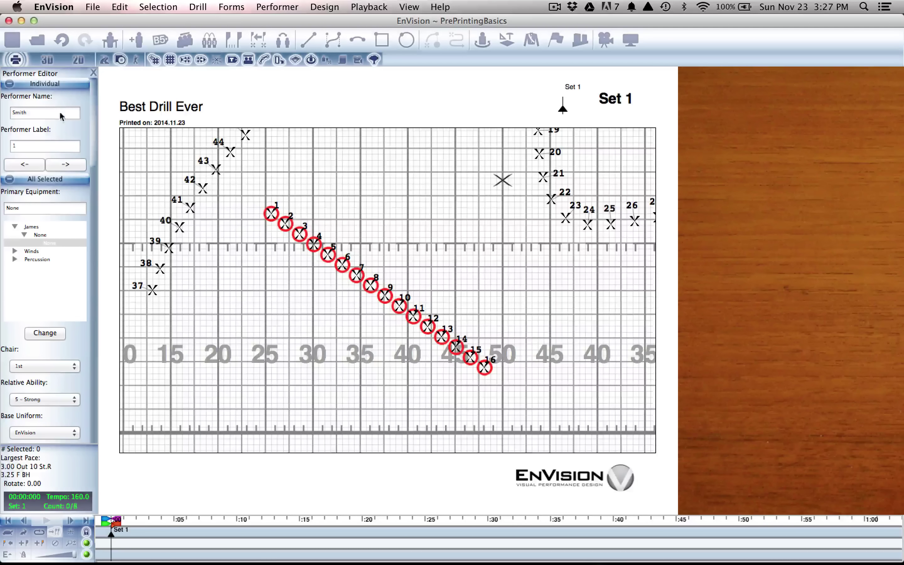
pyautogui.moveTo(41, 114); pyautogui.dragTo(4, 114)
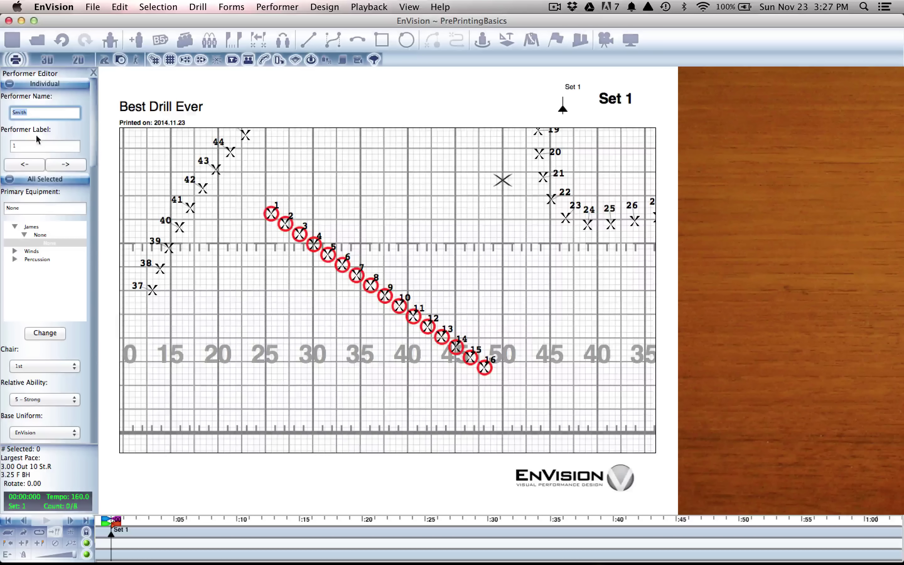
pyautogui.click(31, 149)
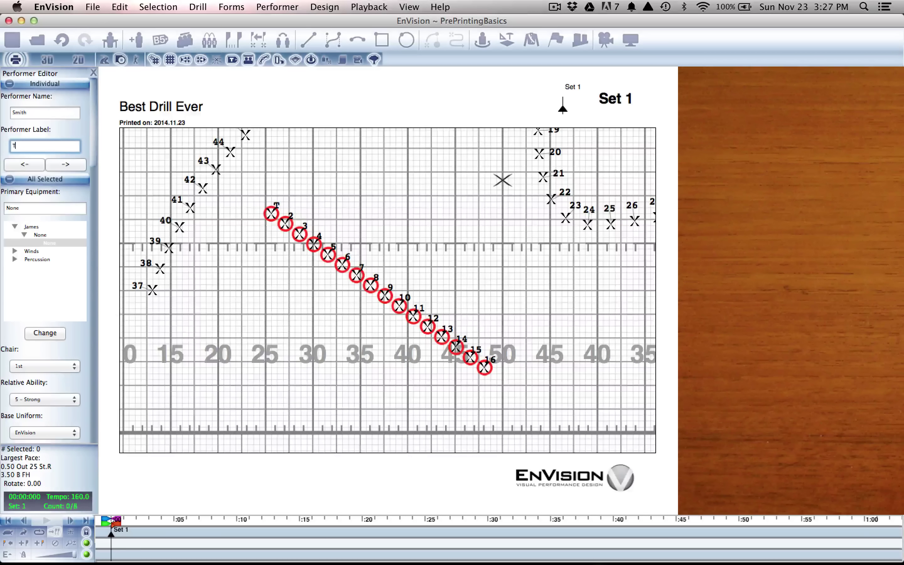
pyautogui.write('T1')
pyautogui.press('BackSpace')
pyautogui.press('BackSpace')
pyautogui.write('1')
pyautogui.scroll(-5, 77, 348)
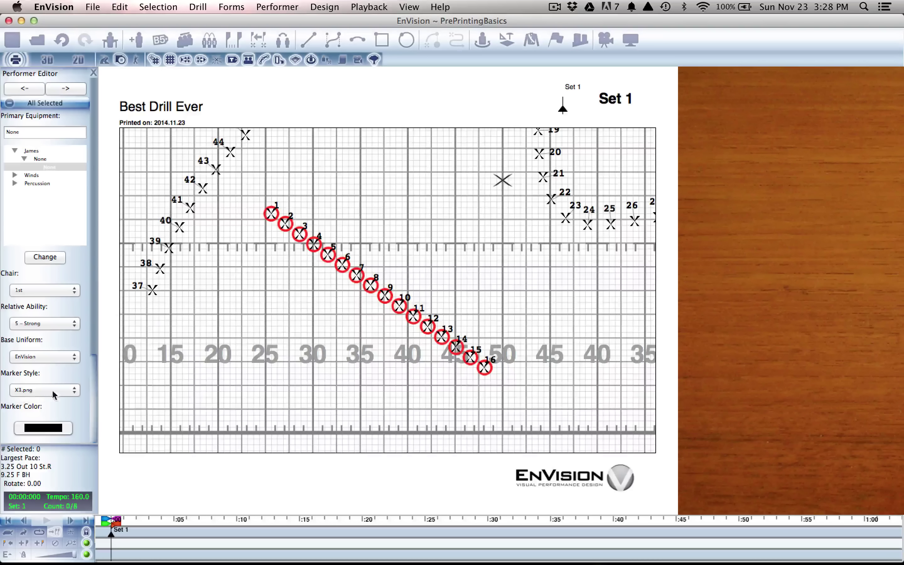
# Try the X2 Small and X3 Small marker styles on performers 1–16.
pyautogui.click(73, 390)
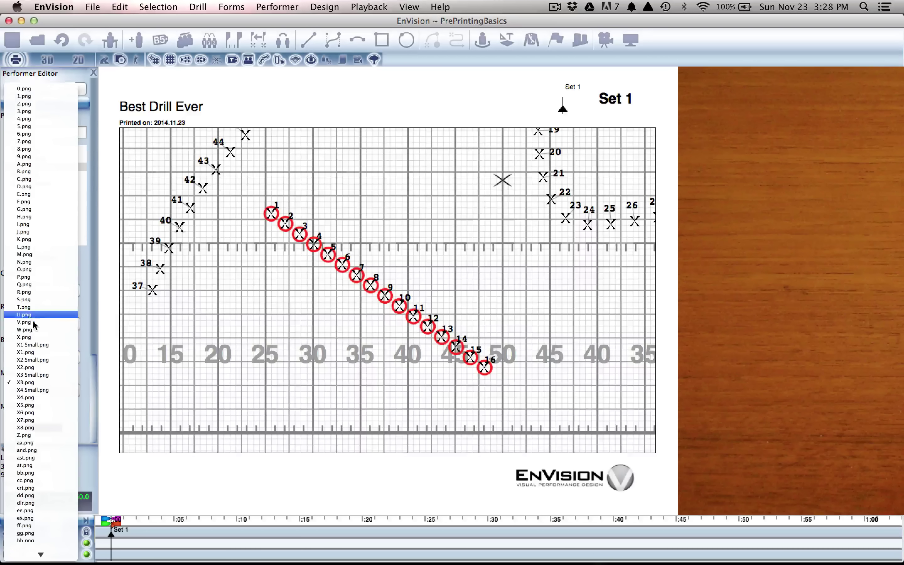
pyautogui.scroll(-5, 33, 323)
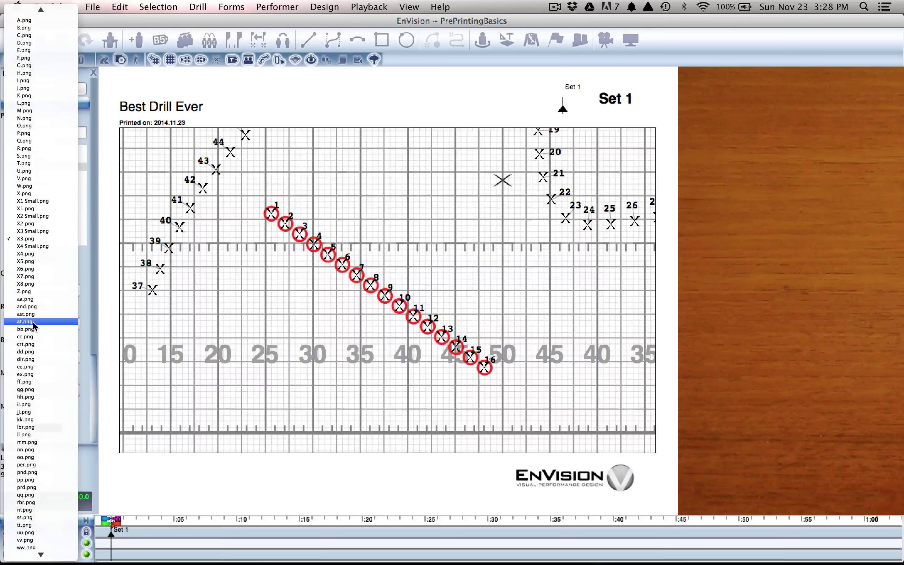
pyautogui.scroll(3, 32, 322)
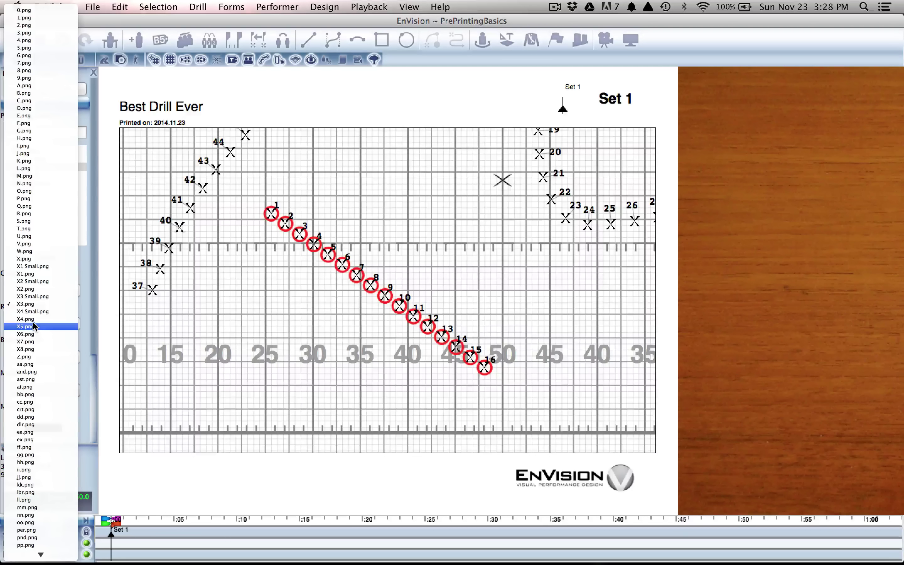
pyautogui.click(29, 280)
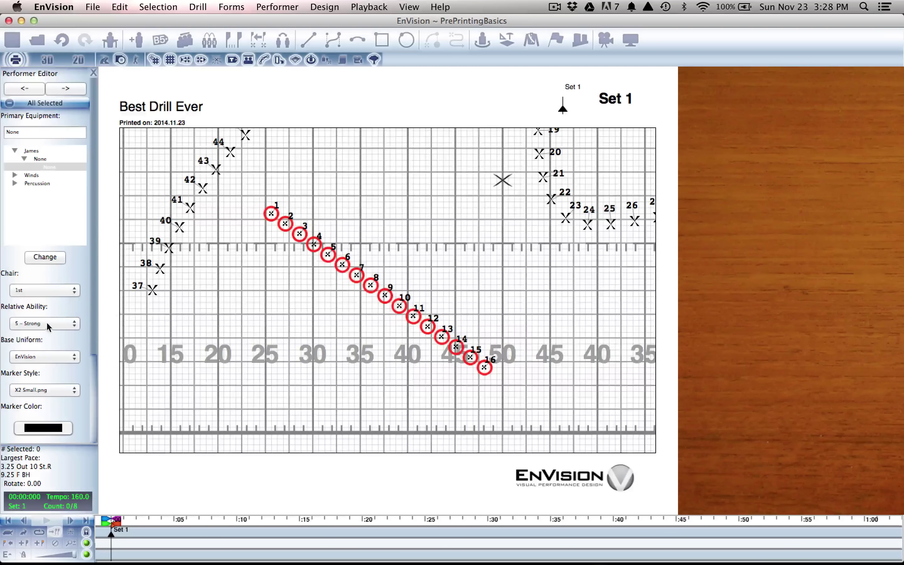
pyautogui.click(42, 390)
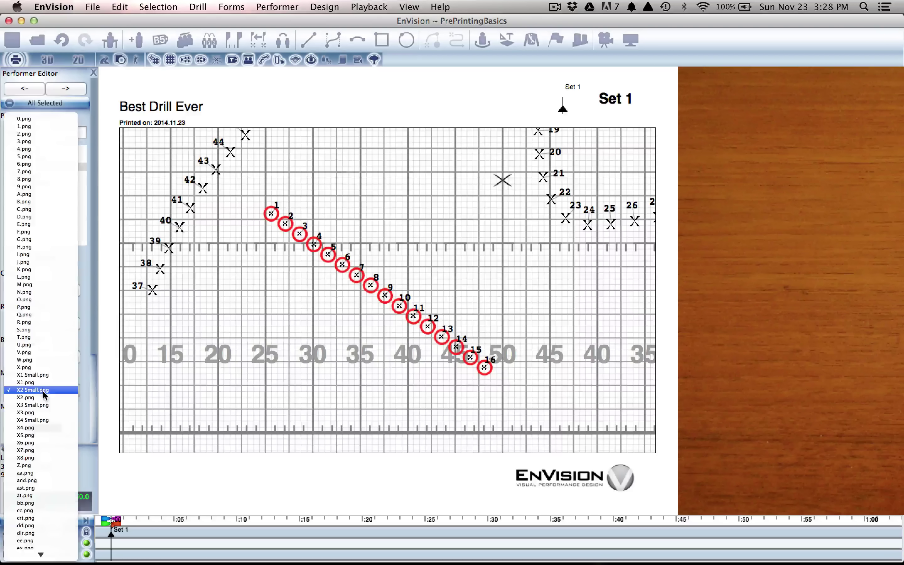
pyautogui.click(38, 403)
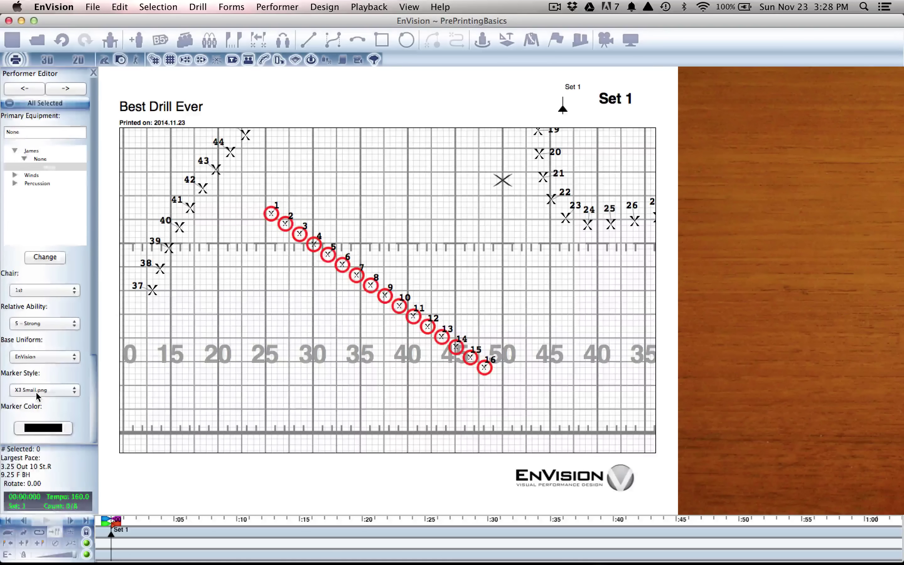
# Try X4, then settle on at.png markers and deselect the performers.
pyautogui.click(35, 392)
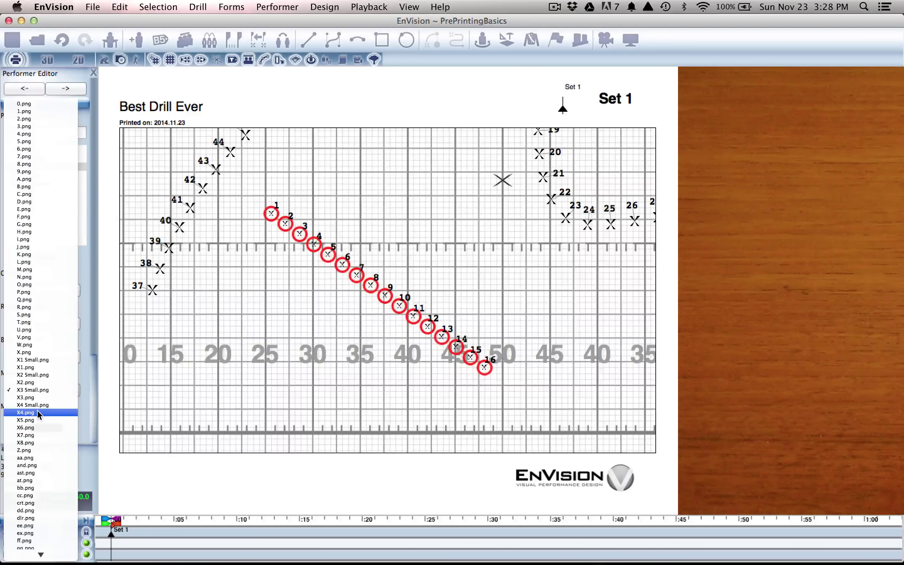
pyautogui.click(37, 411)
pyautogui.click(24, 391)
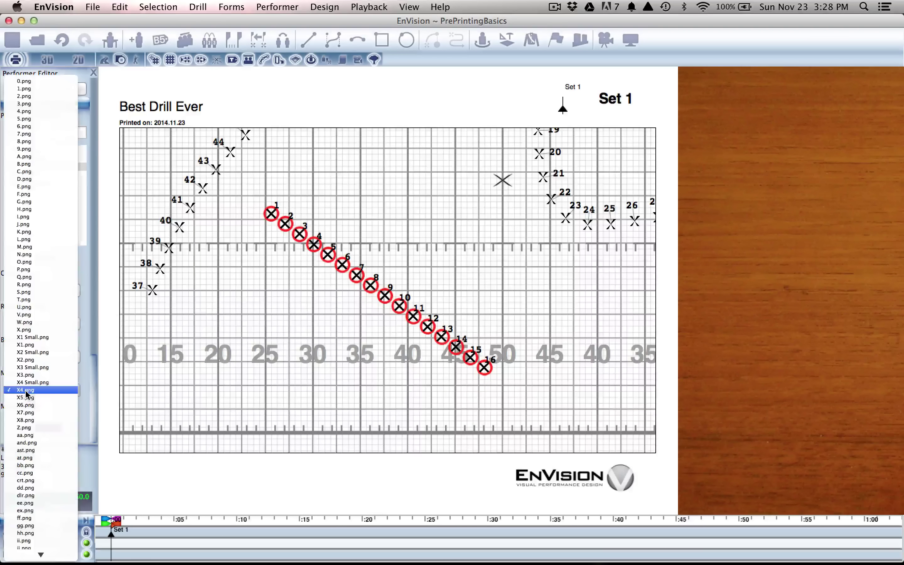
pyautogui.click(32, 457)
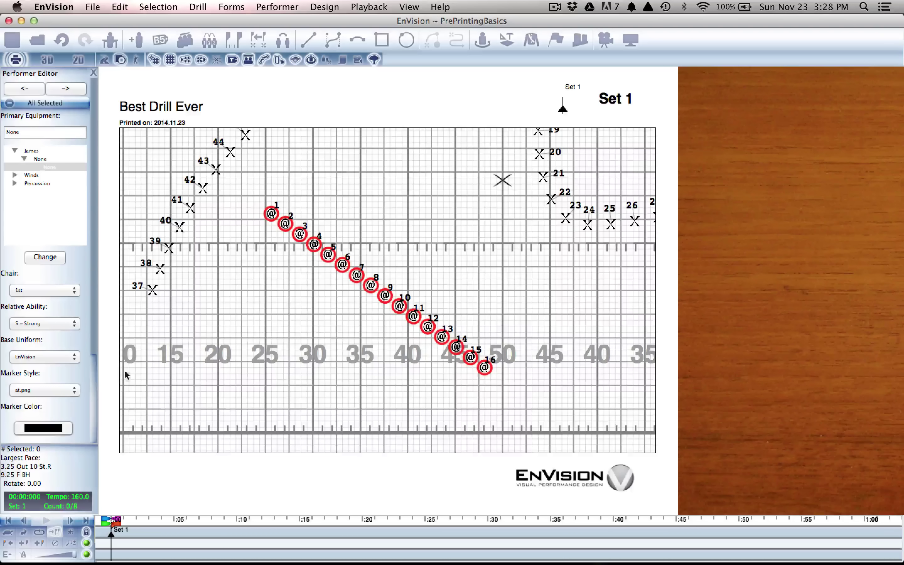
pyautogui.click(300, 317)
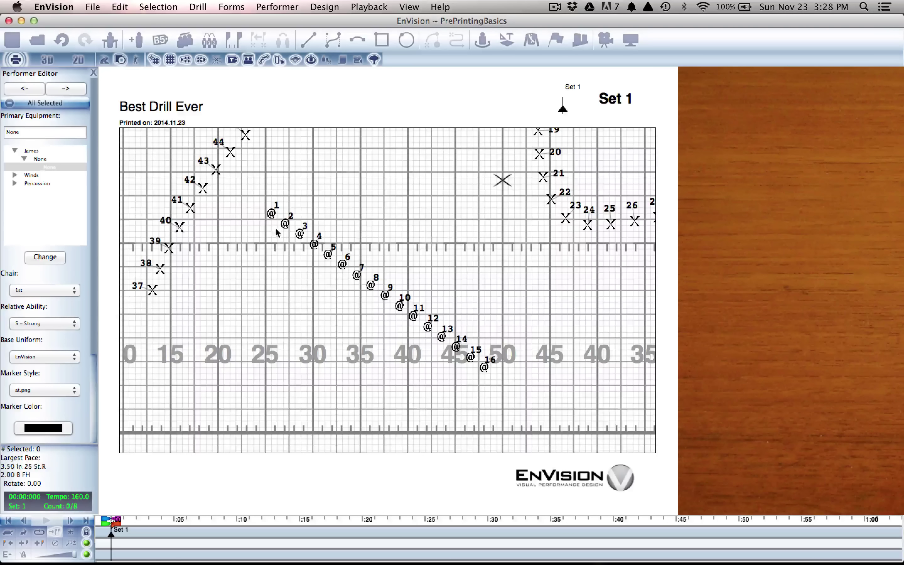
# Reselect performers 1–16 and colour their @ markers blue.
pyautogui.moveTo(252, 194)
pyautogui.mouseDown()
pyautogui.moveTo(536, 389)
pyautogui.moveTo(513, 393)
pyautogui.mouseUp()
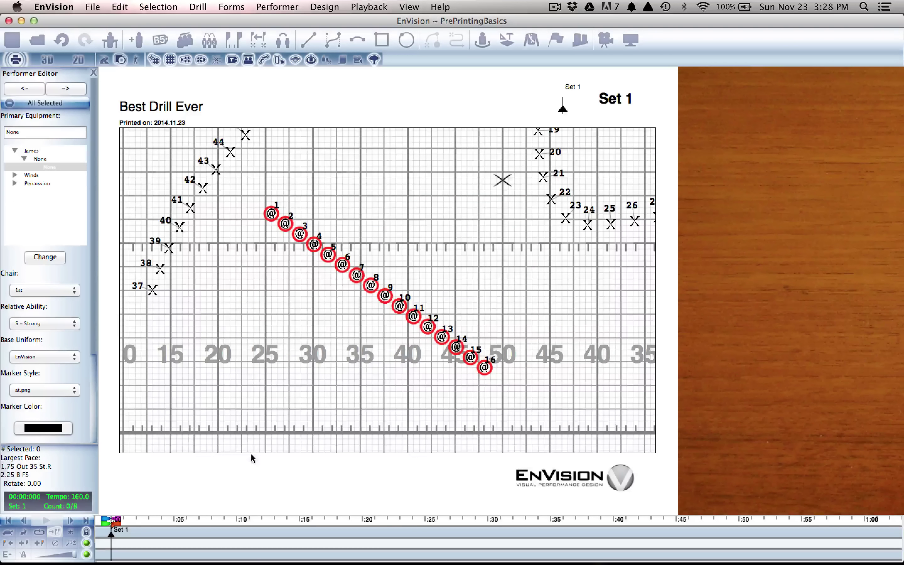
pyautogui.click(49, 430)
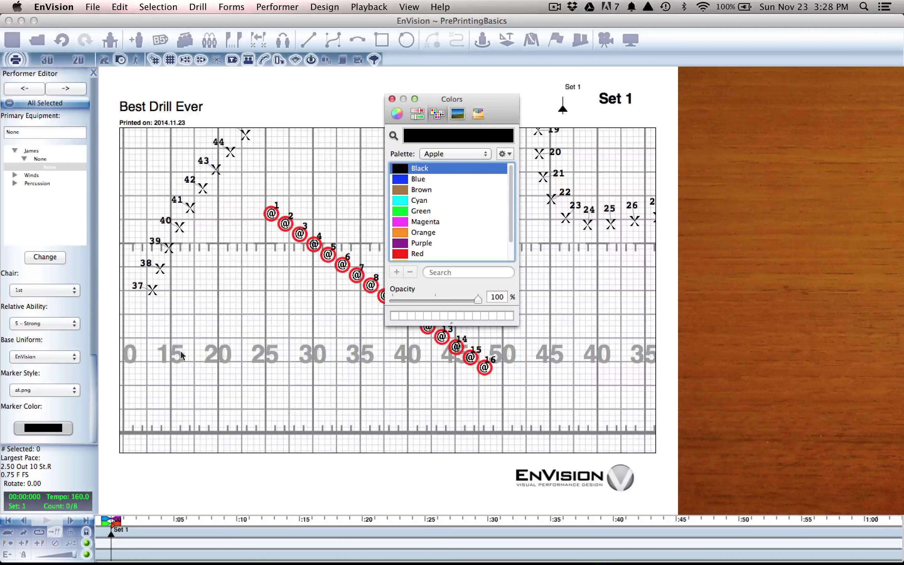
pyautogui.click(396, 180)
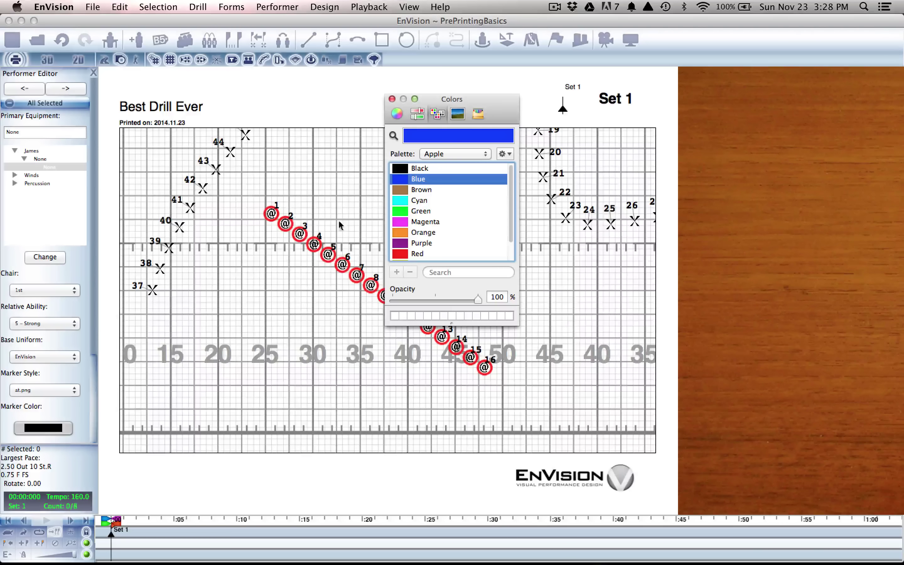
pyautogui.click(391, 99)
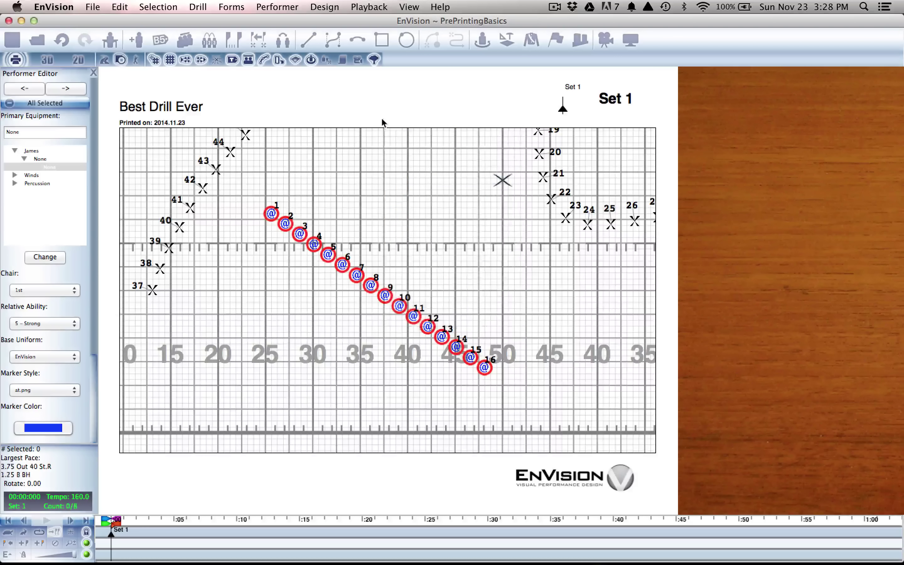
# Reframe the page on the curved group and marquee-select performers 17–36.
pyautogui.scroll(10, 313, 288)
pyautogui.scroll(-3, 313, 288)
pyautogui.scroll(-5, 297, 291)
pyautogui.moveTo(350, 272); pyautogui.dragTo(286, 257)
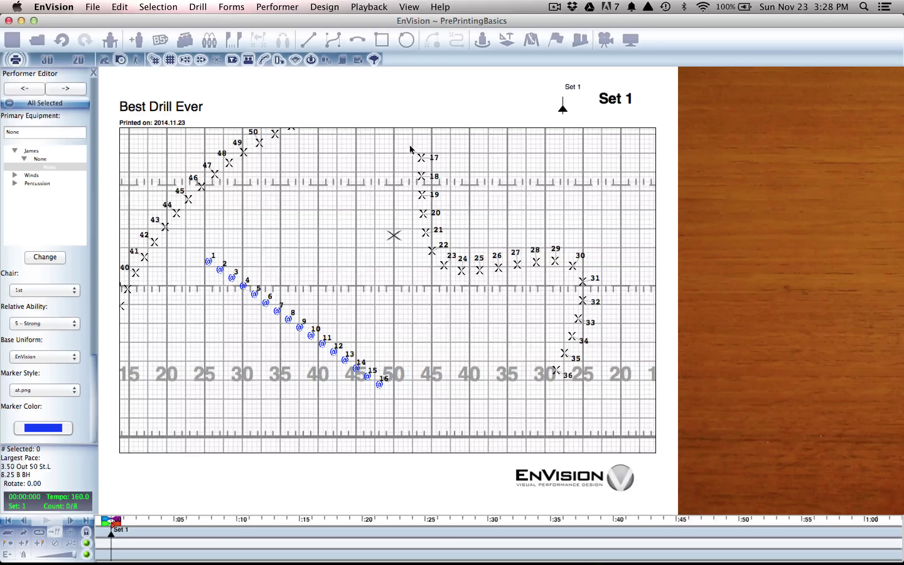
pyautogui.moveTo(411, 142)
pyautogui.mouseDown()
pyautogui.moveTo(585, 333)
pyautogui.moveTo(594, 381)
pyautogui.mouseUp()
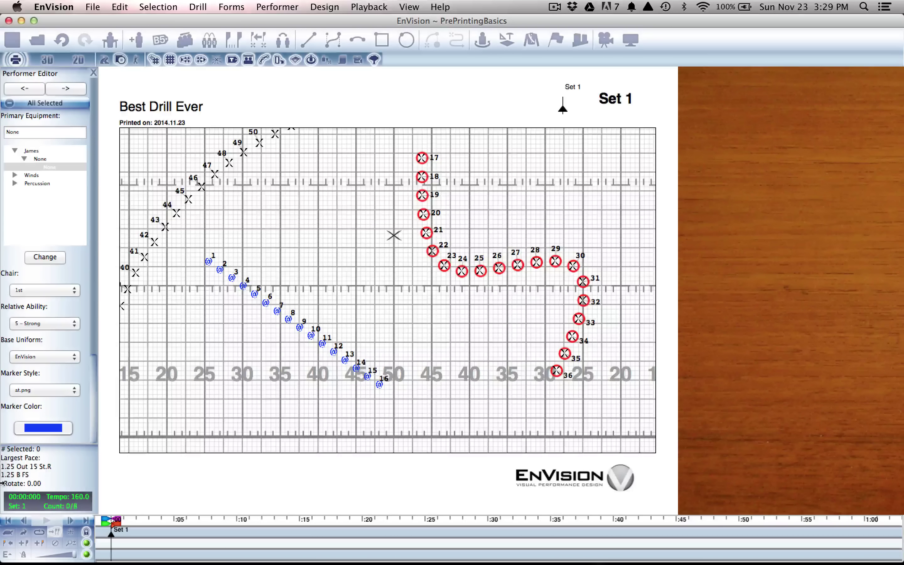
# Set the marker style of performers 17–36 to C.png after briefly trying S.
pyautogui.click(43, 390)
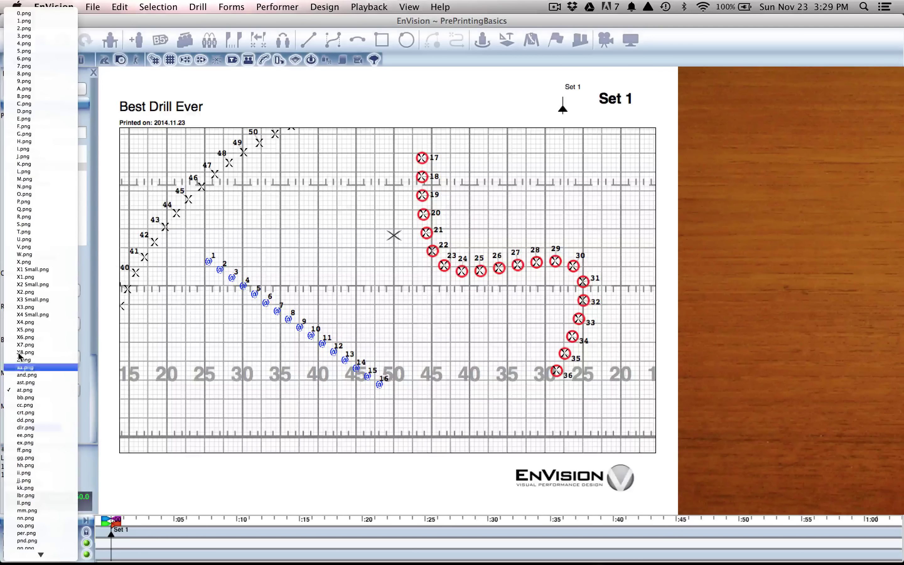
pyautogui.click(29, 225)
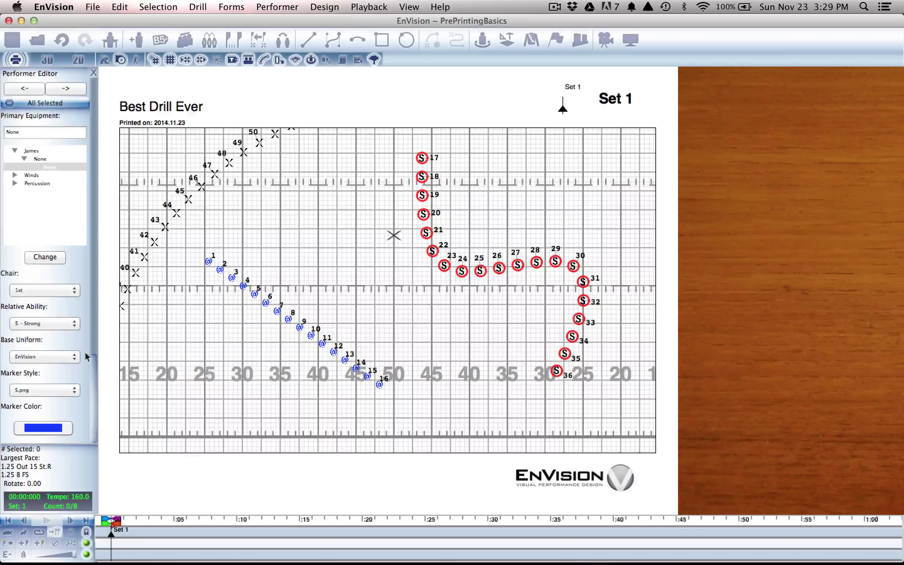
pyautogui.click(36, 384)
pyautogui.click(37, 270)
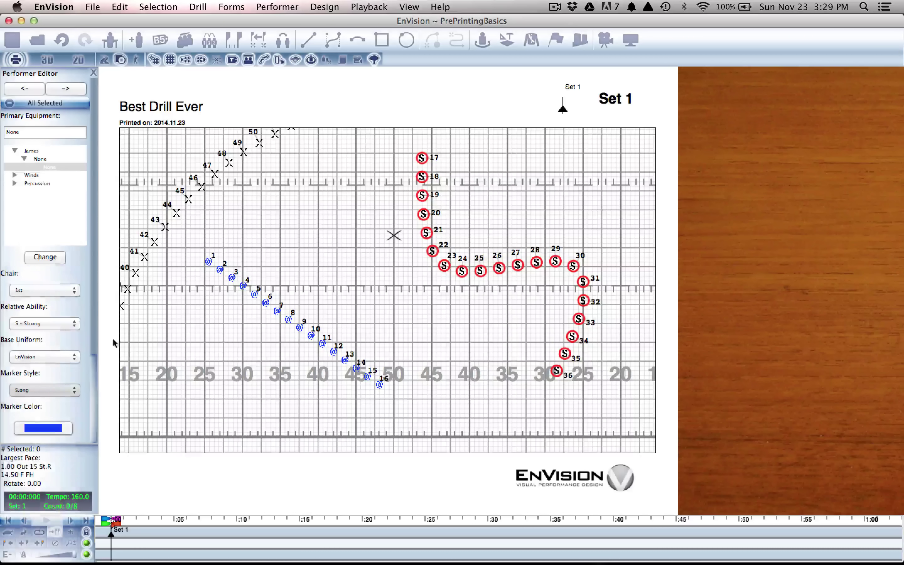
# Colour the C markers red and reframe the page toward the arc.
pyautogui.click(46, 430)
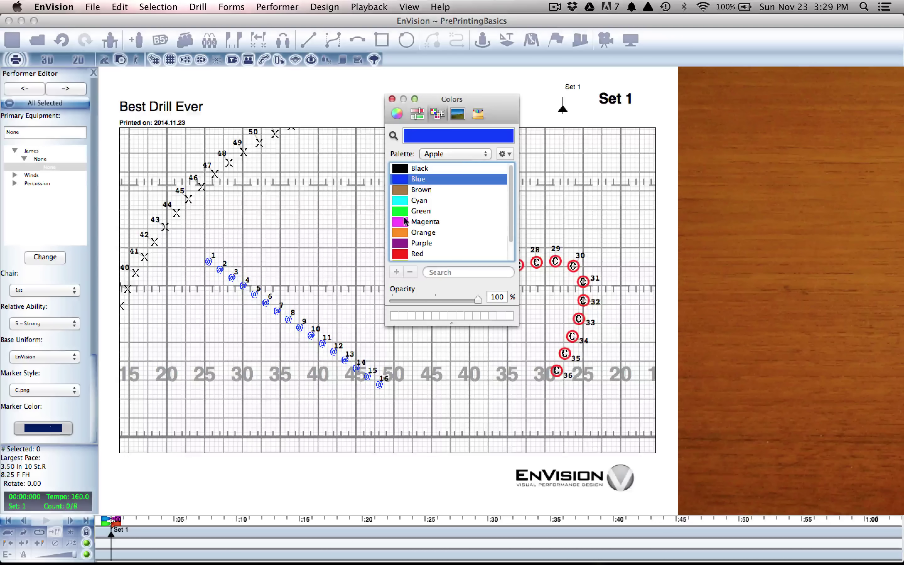
pyautogui.click(400, 256)
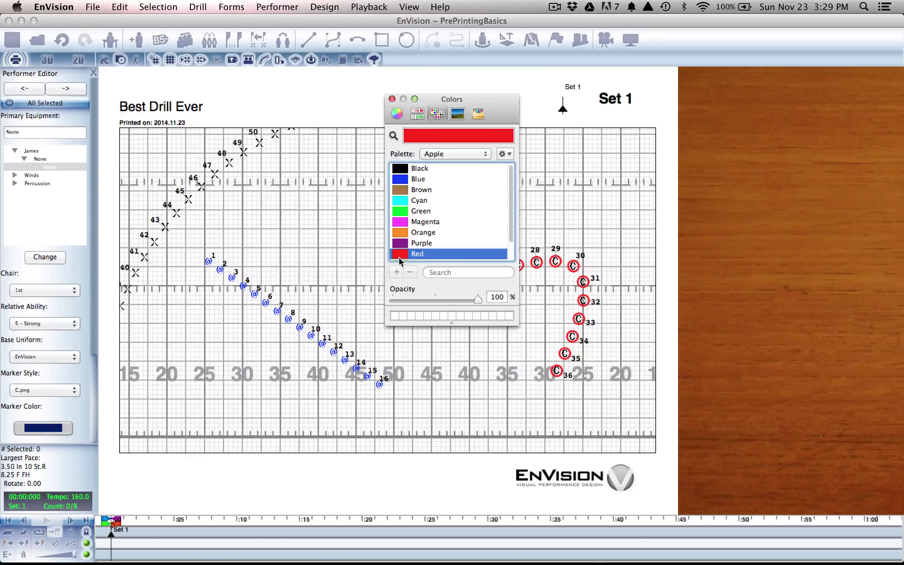
pyautogui.click(392, 99)
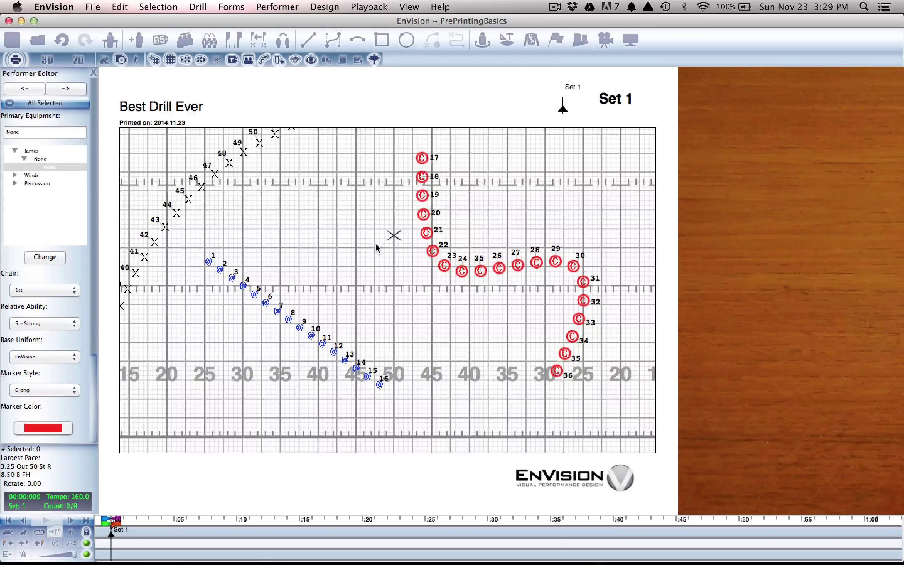
pyautogui.scroll(3, 395, 308)
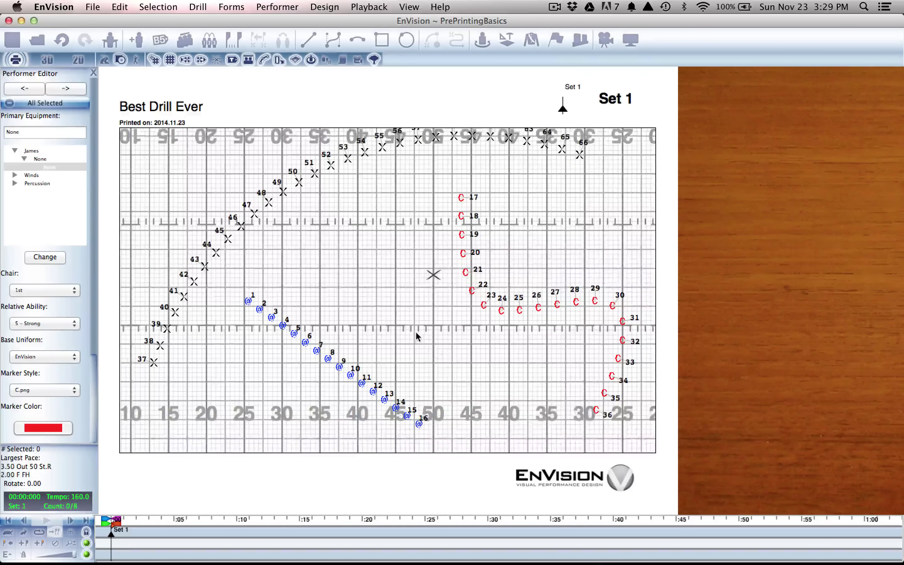
pyautogui.scroll(3, 314, 299)
pyautogui.hscroll(-4, 315, 299)
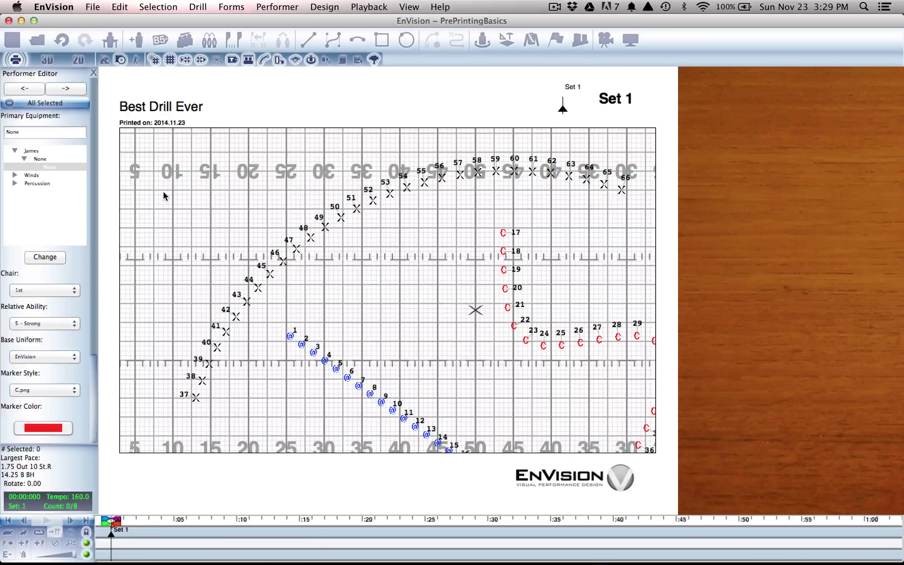
# In the 2D view, select the arc's 30 performers 37–66, then return to Print Mode.
pyautogui.click(78, 59)
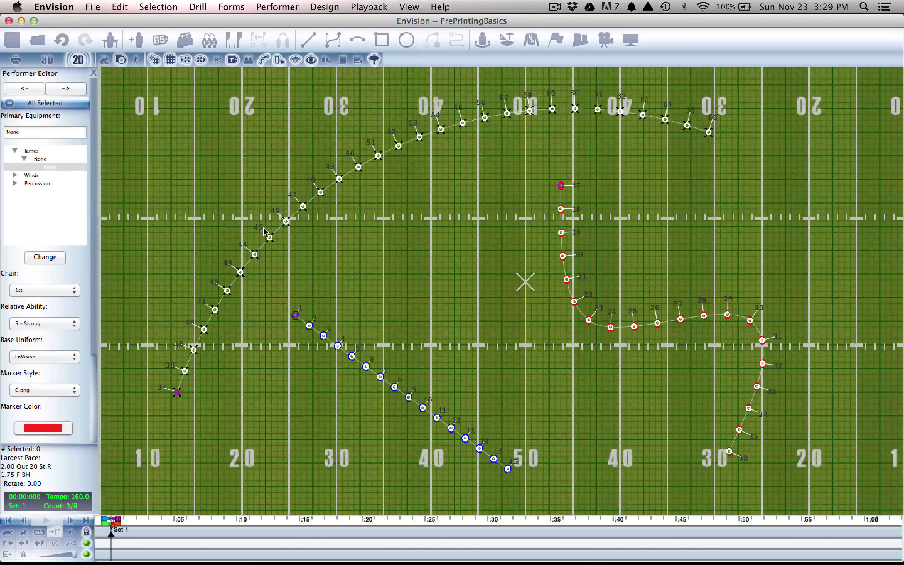
pyautogui.click(280, 233)
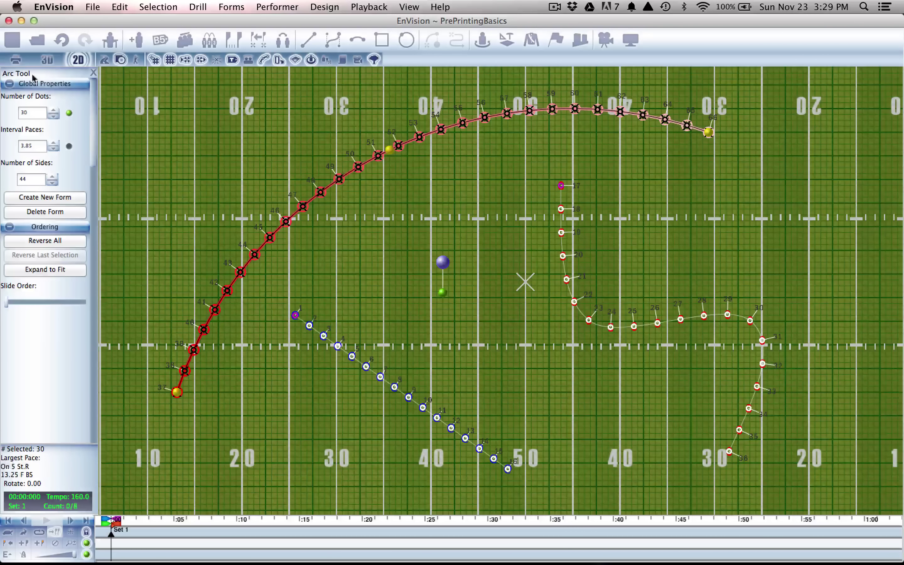
pyautogui.click(16, 60)
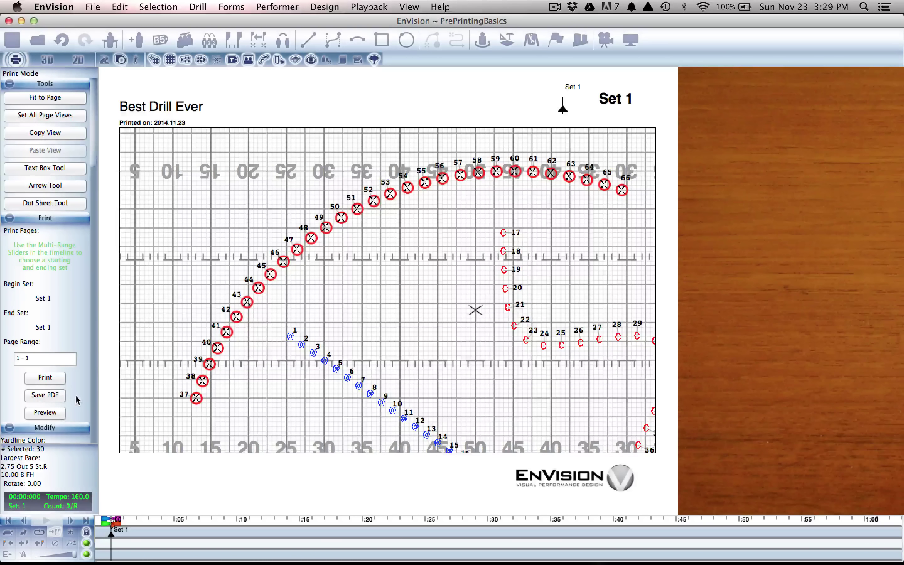
pyautogui.scroll(-5, 76, 400)
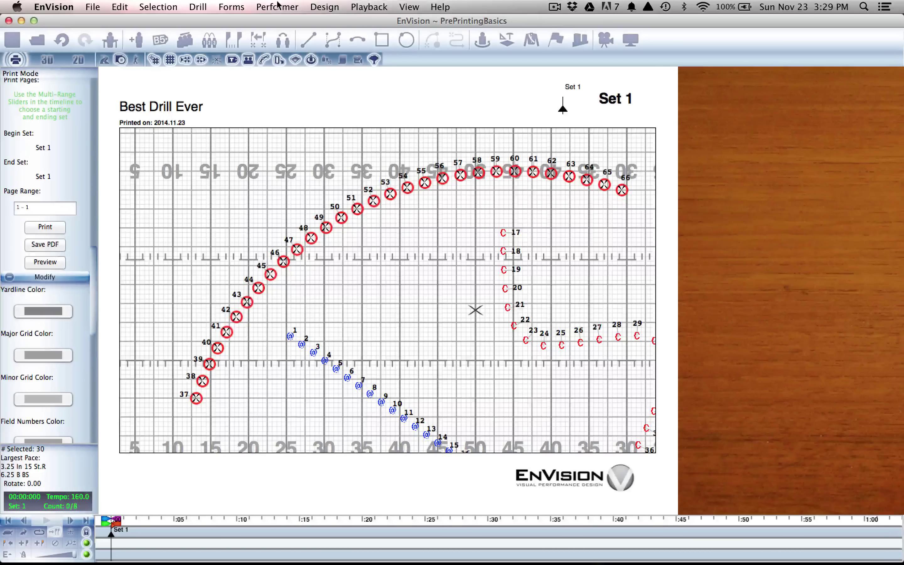
pyautogui.scroll(5, 69, 138)
pyautogui.click(265, 8)
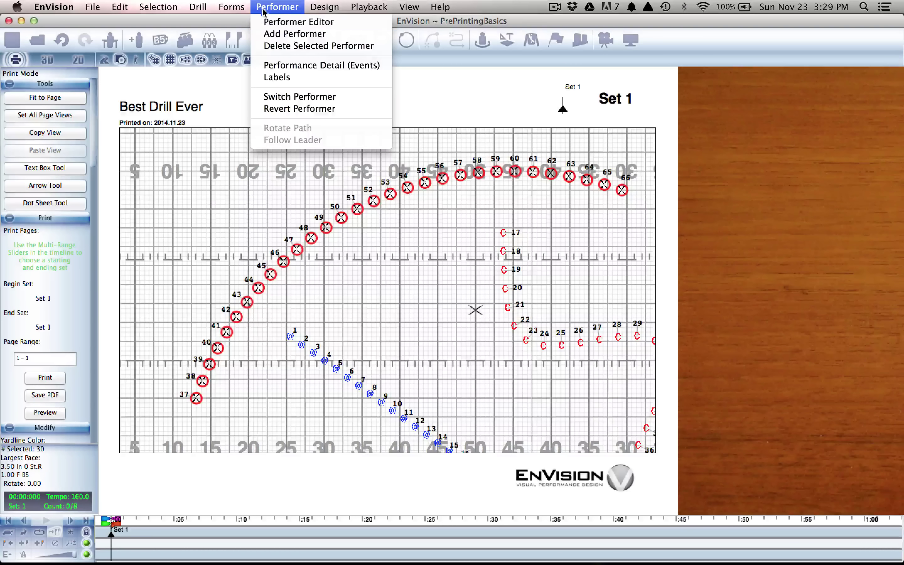
# Set the arc performers' marker style to X2.png in the Performer Editor.
pyautogui.click(267, 22)
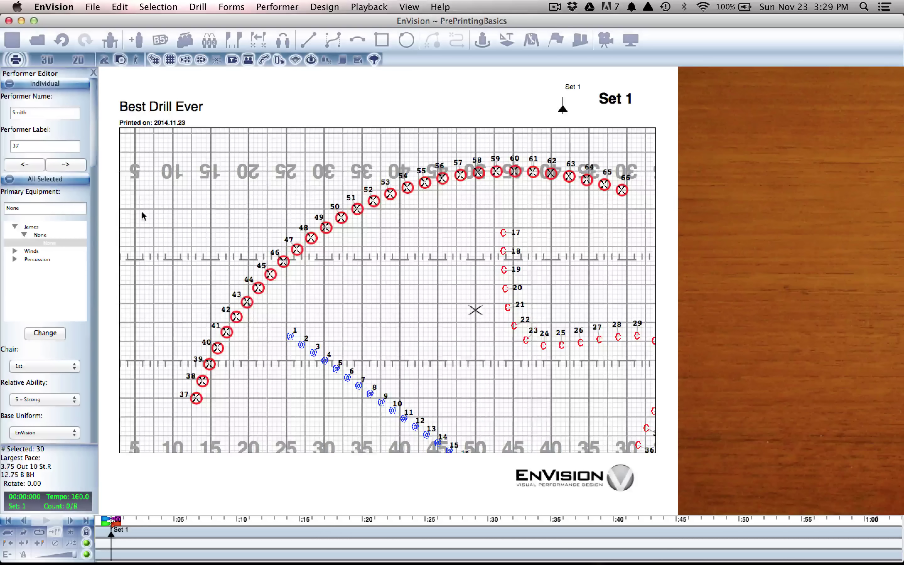
pyautogui.scroll(-3, 81, 373)
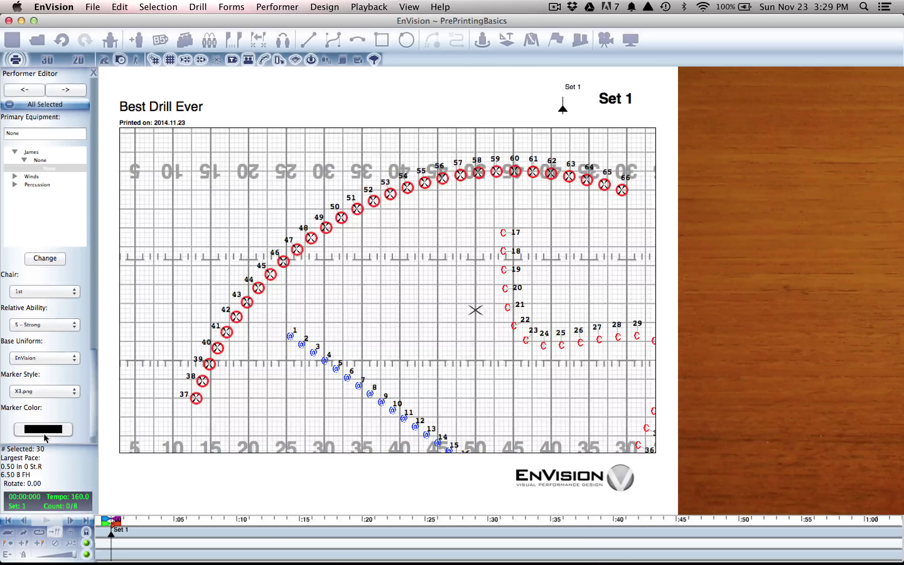
pyautogui.click(42, 391)
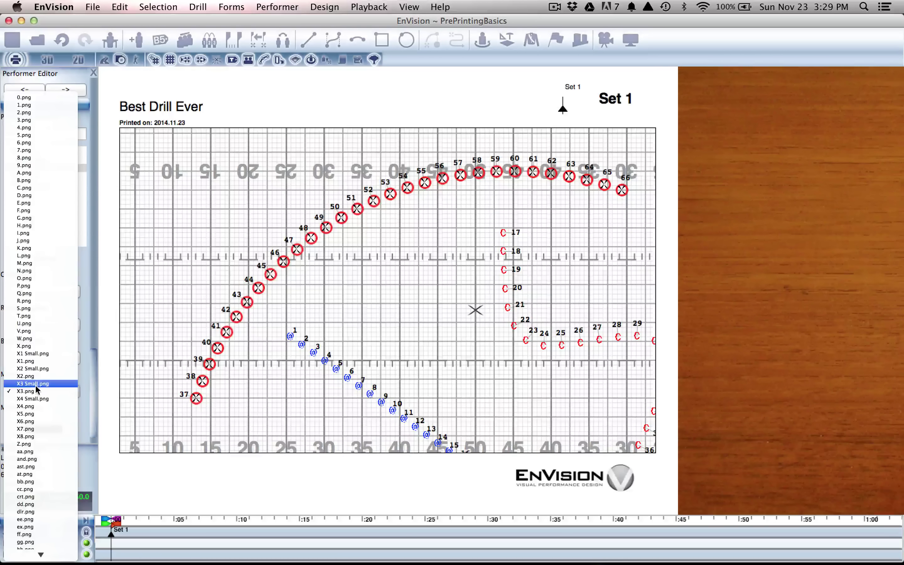
pyautogui.click(35, 376)
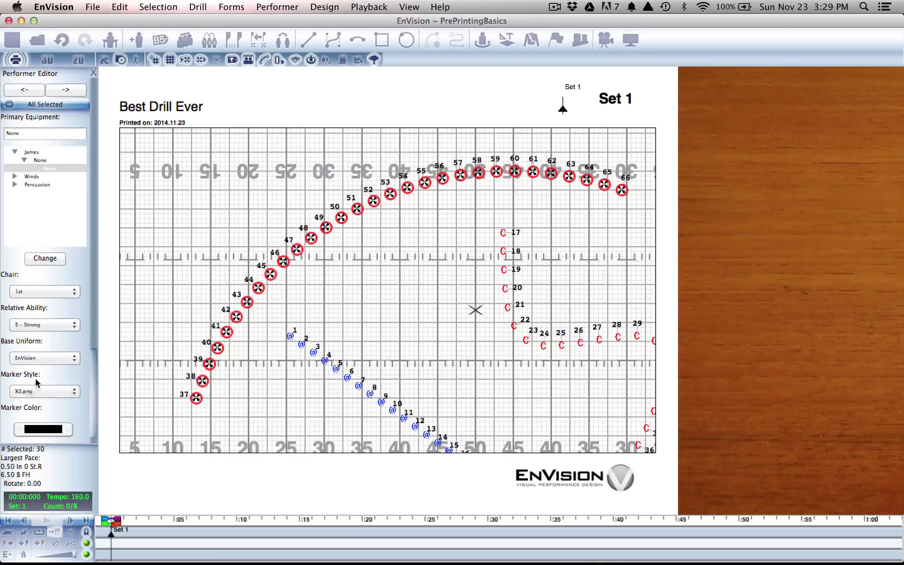